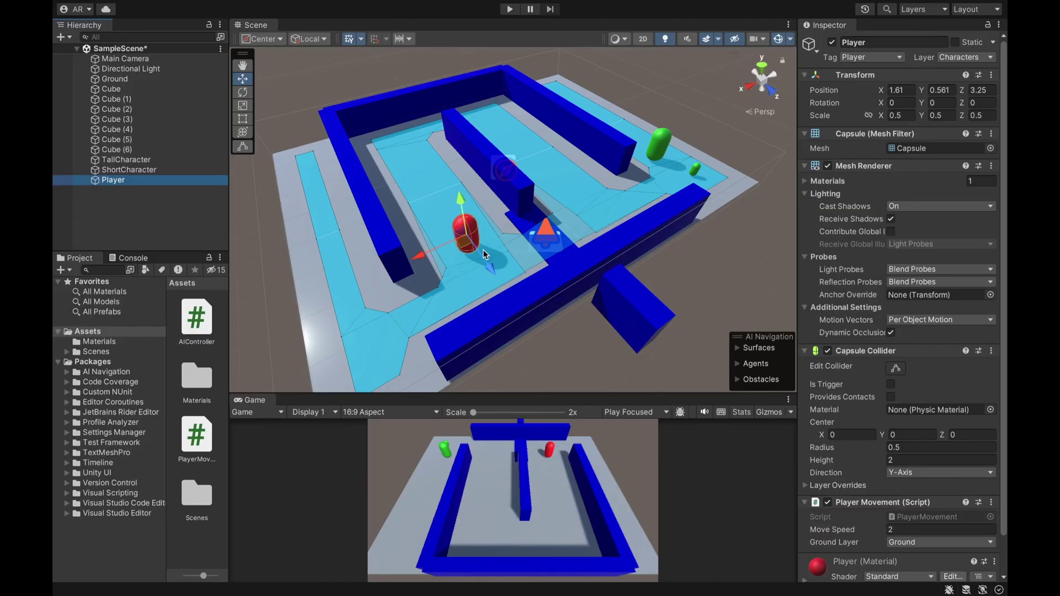
Step: Select TallCharacter, then ShortCharacter, to show its AI Controller and ShortCharacter-type Nav Mesh Agent
{"action": "left_click", "coordinate": [662, 145]}
{"action": "left_click", "coordinate": [684, 178]}
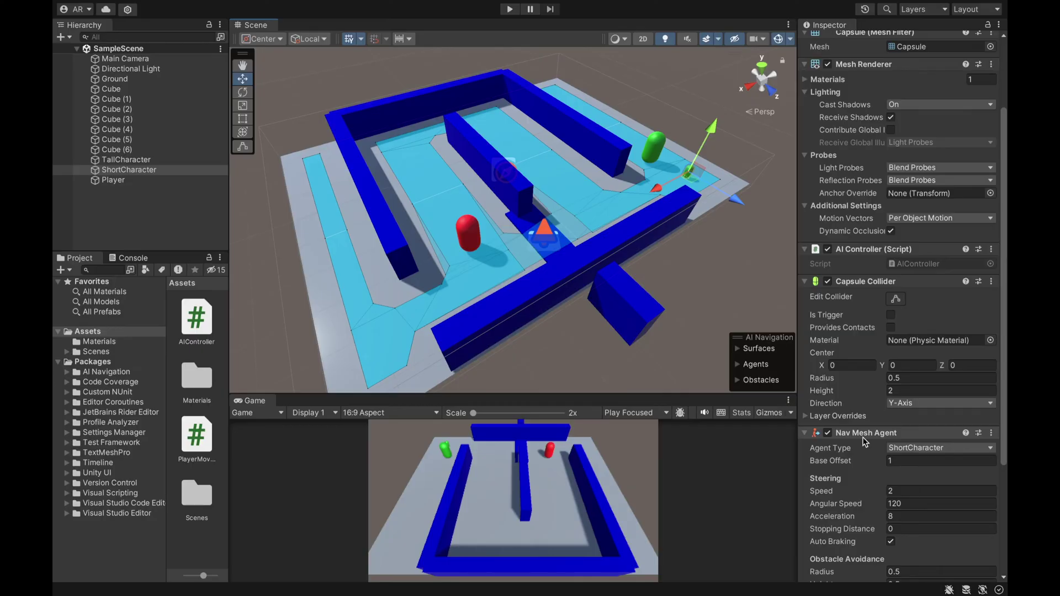
Step: Select TallCharacter to show its Humanoid-type Nav Mesh Agent settings
{"action": "left_click", "coordinate": [654, 146]}
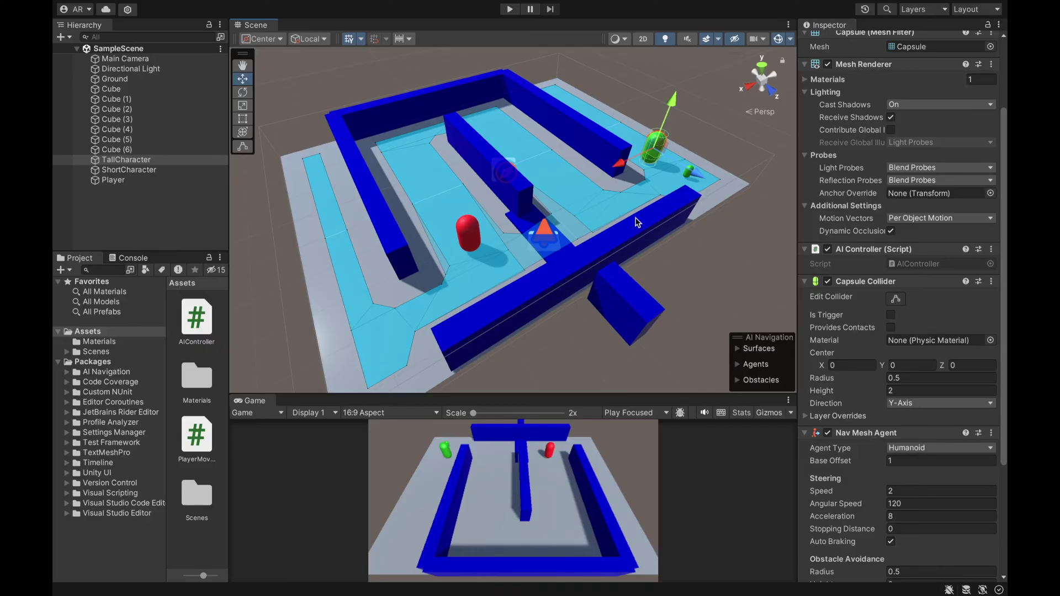
{"action": "double_click", "coordinate": [199, 318]}
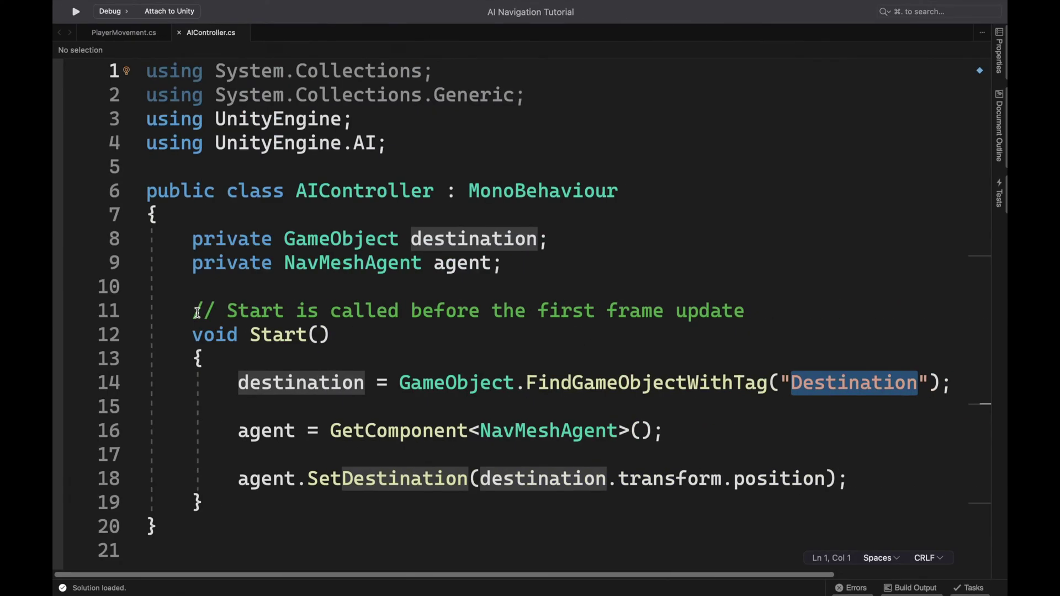
{"action": "left_click", "coordinate": [439, 326]}
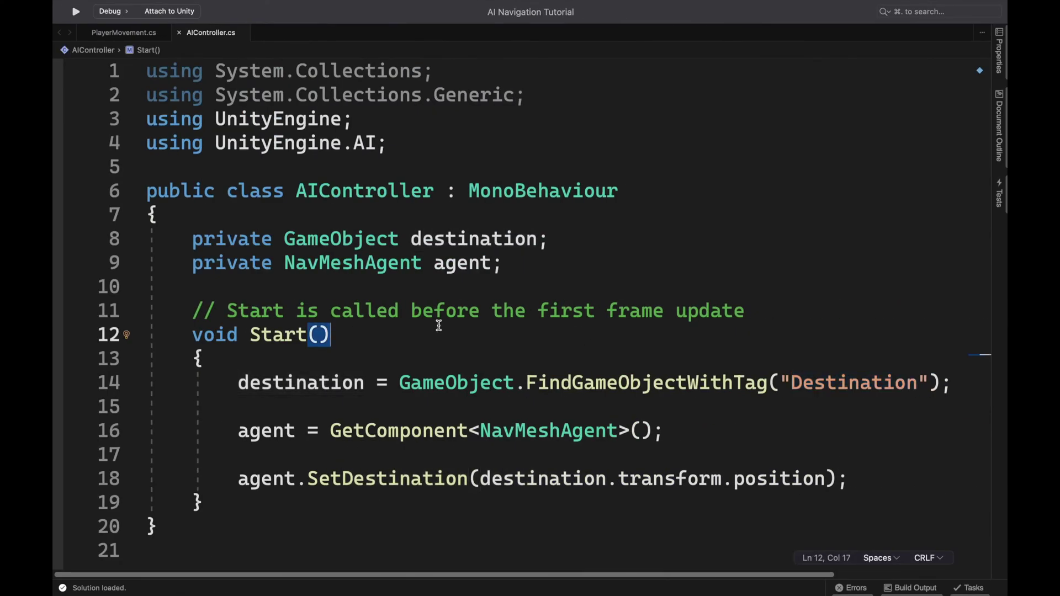
{"action": "scroll", "coordinate": [439, 325], "scroll_direction": "down", "scroll_amount": 2}
{"action": "scroll", "coordinate": [439, 326], "scroll_direction": "down", "scroll_amount": 2}
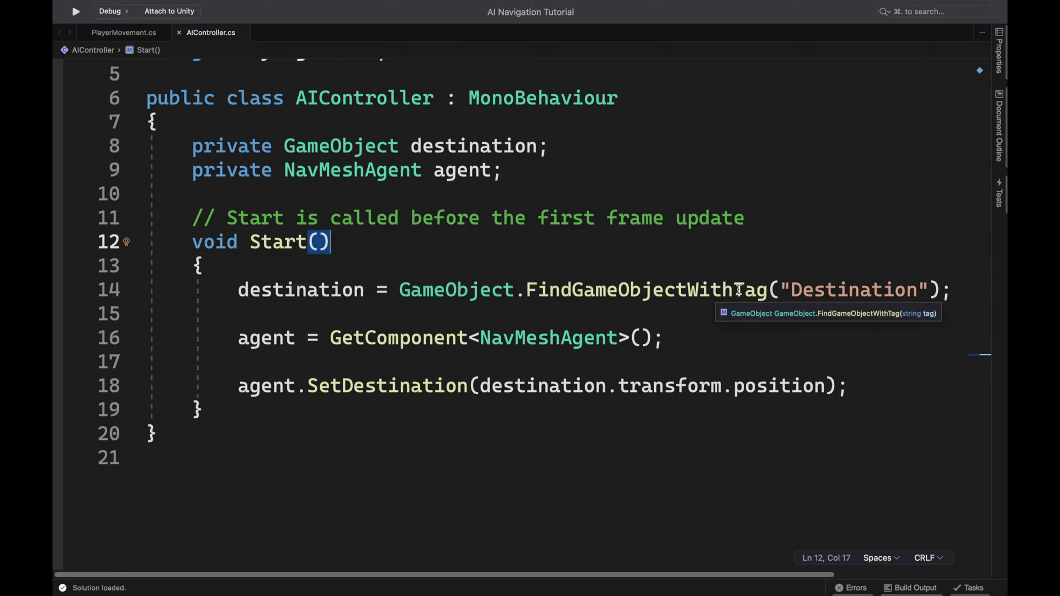
{"action": "mouse_move", "coordinate": [646, 383]}
{"action": "left_click", "coordinate": [330, 291]}
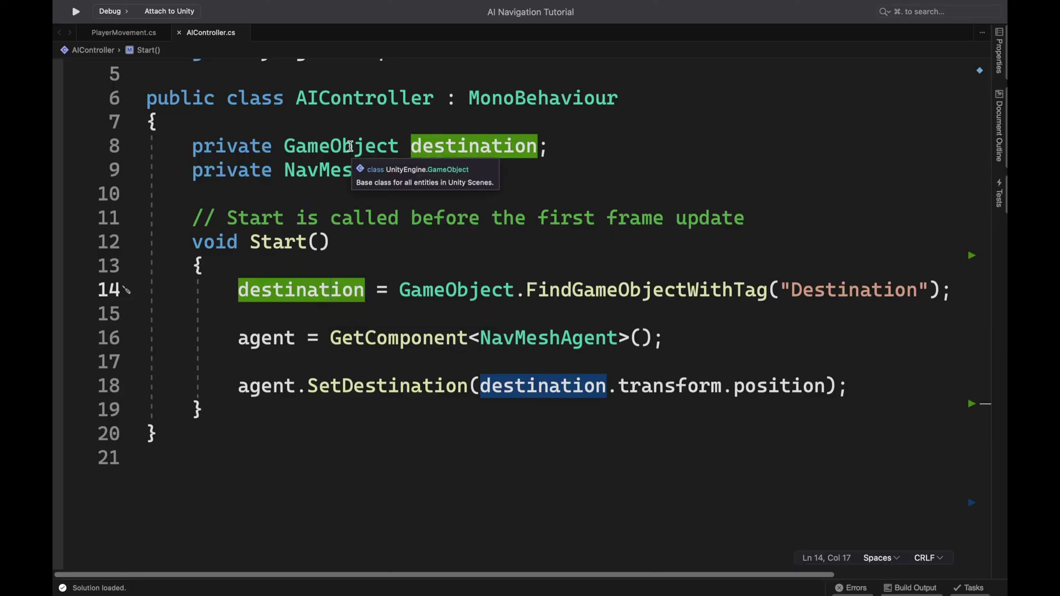
{"action": "mouse_move", "coordinate": [399, 338]}
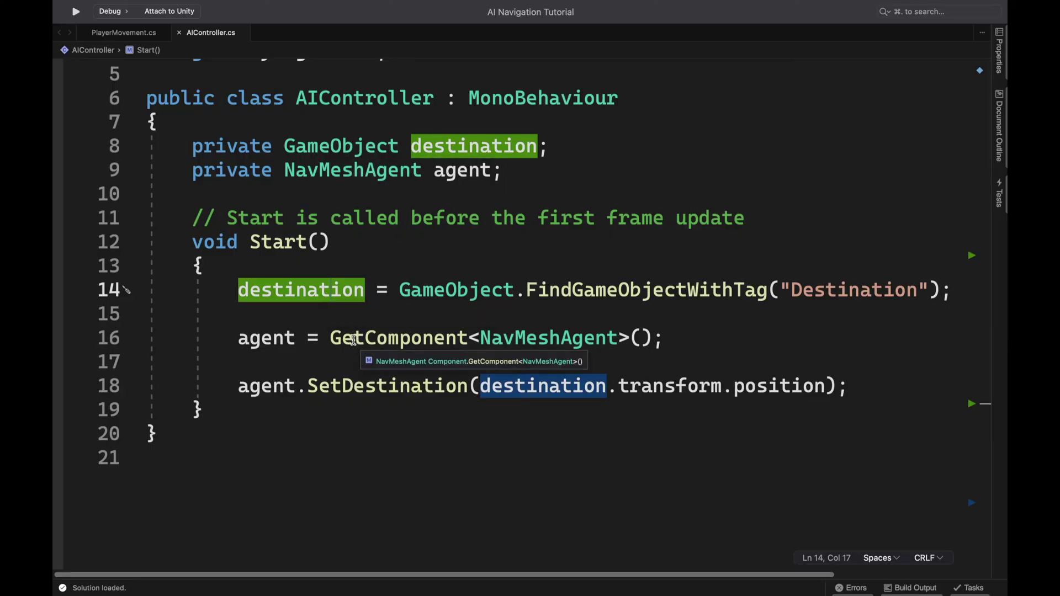
{"action": "left_click_drag", "start_coordinate": [331, 338], "coordinate": [624, 337]}
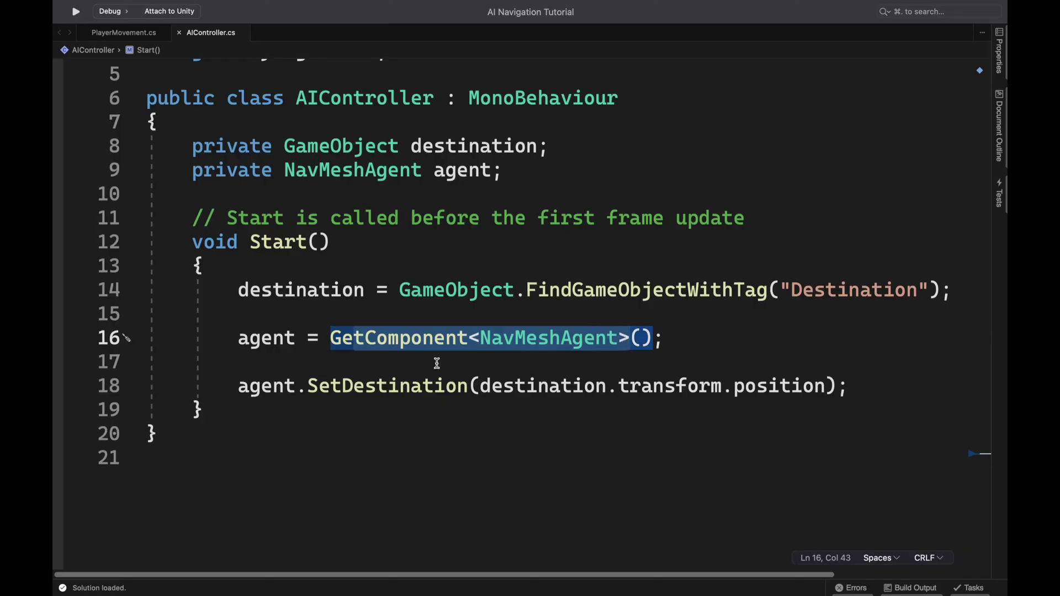
{"action": "left_click", "coordinate": [262, 339]}
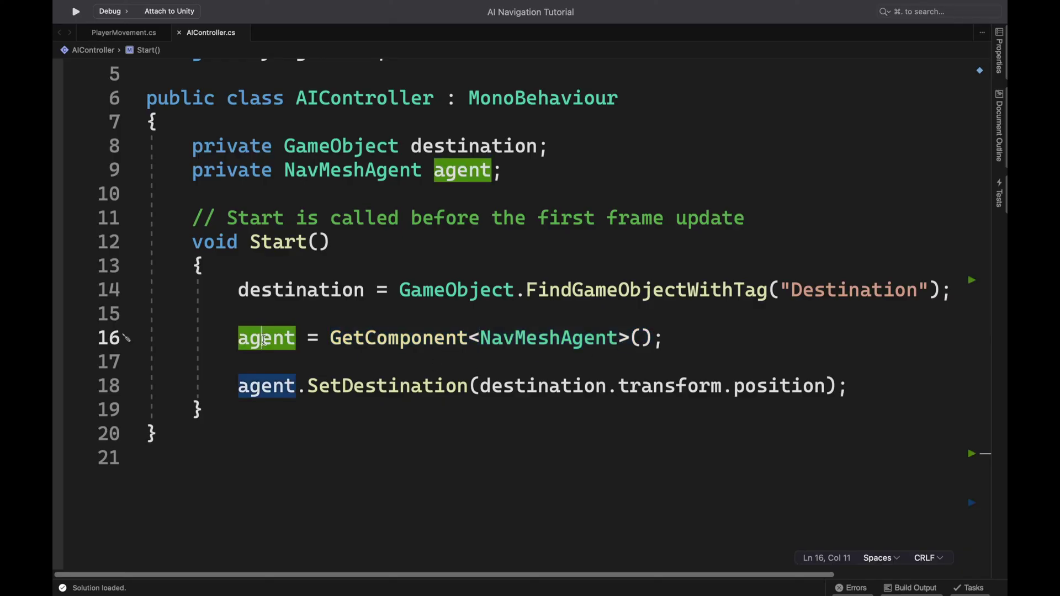
{"action": "left_click", "coordinate": [272, 385]}
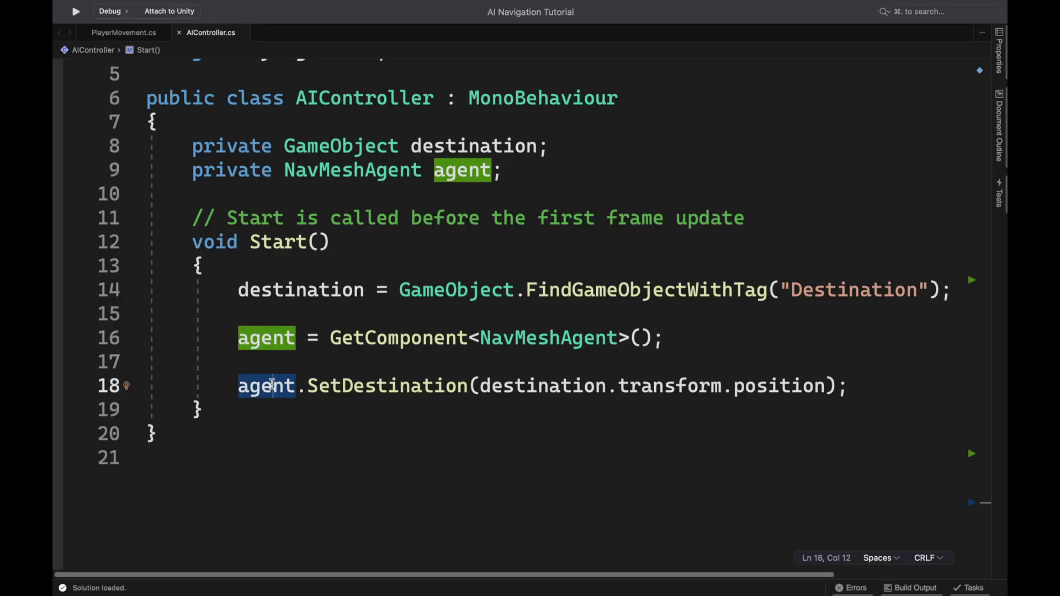
{"action": "left_click", "coordinate": [512, 386]}
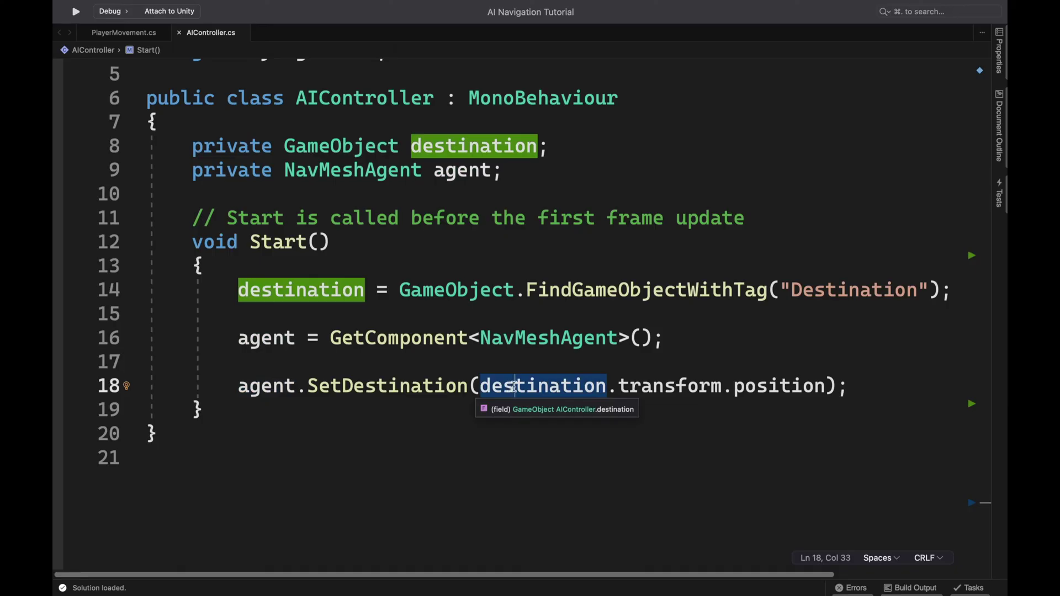
{"action": "left_click", "coordinate": [767, 391]}
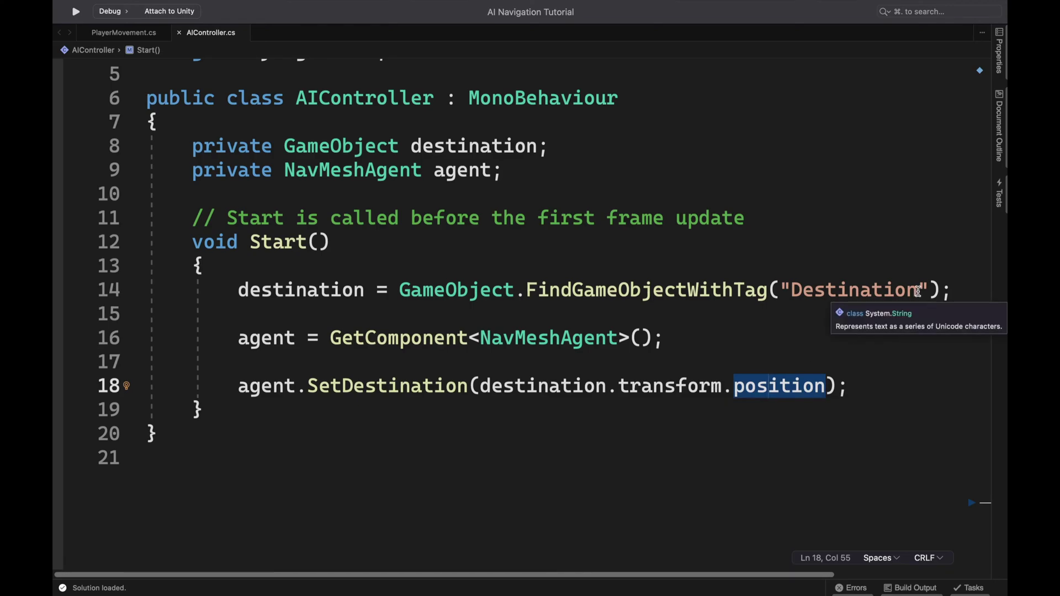
{"action": "left_click_drag", "start_coordinate": [917, 291], "coordinate": [794, 297]}
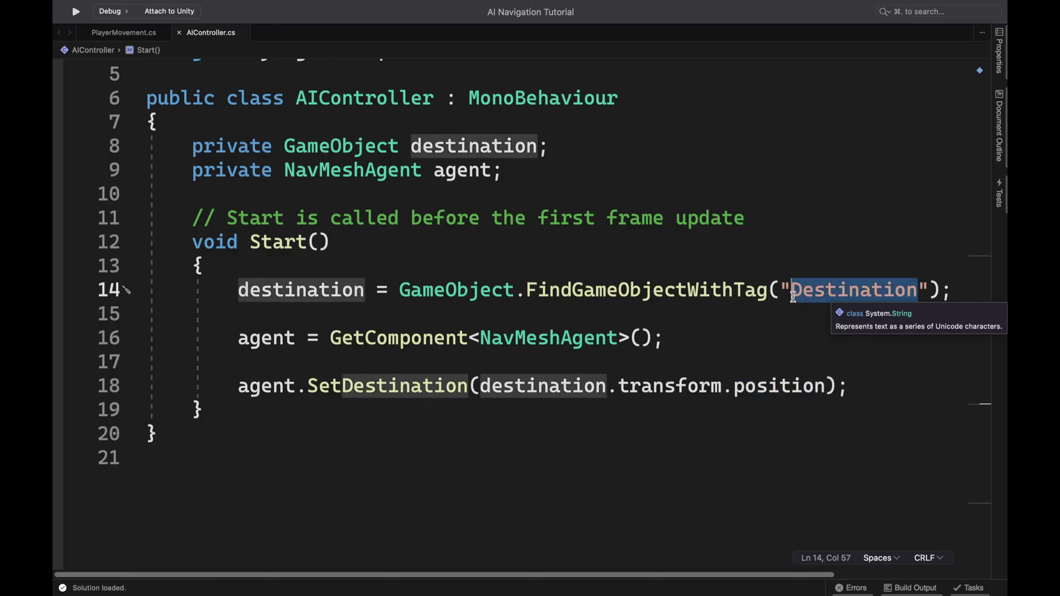
Step: Change the searched tag to 'Player' and cut the SetDestination line out of Start
{"action": "type", "text": "Player"}
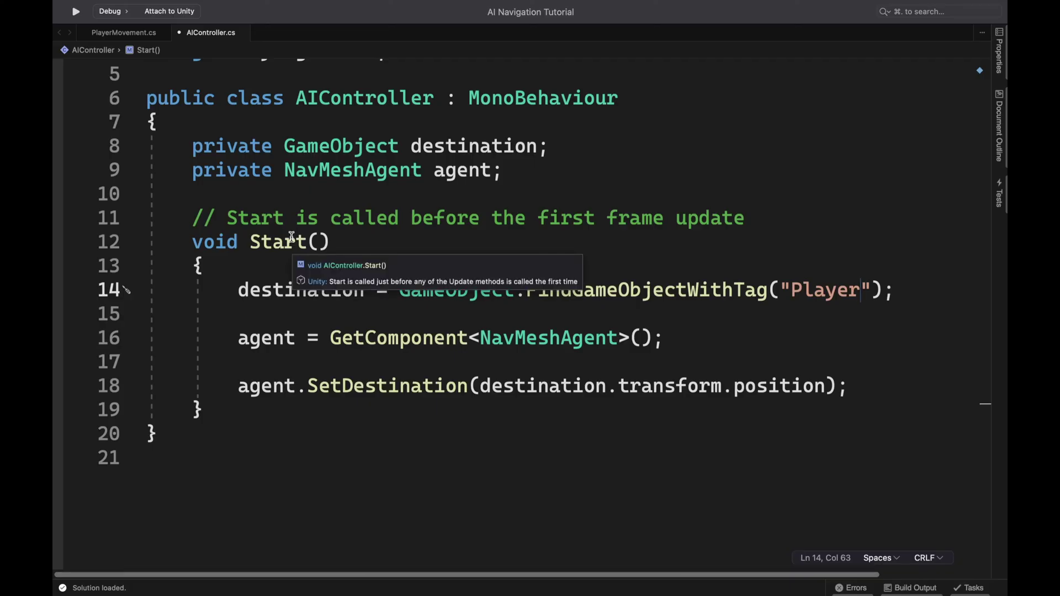
{"action": "left_click_drag", "start_coordinate": [848, 385], "coordinate": [563, 363]}
{"action": "key", "text": "ctrl+c"}
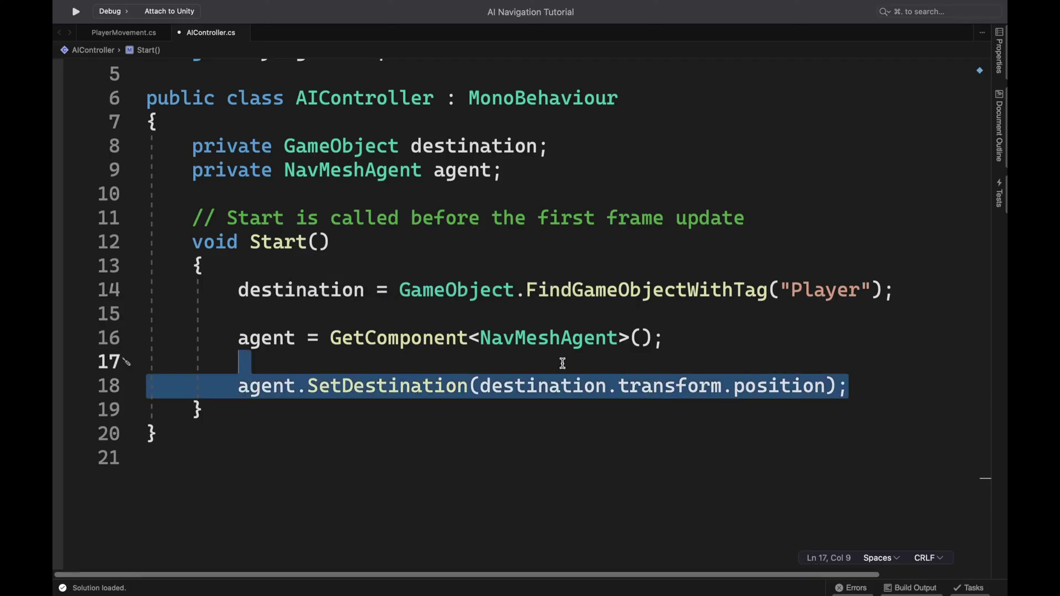
{"action": "key", "text": "BackSpace"}
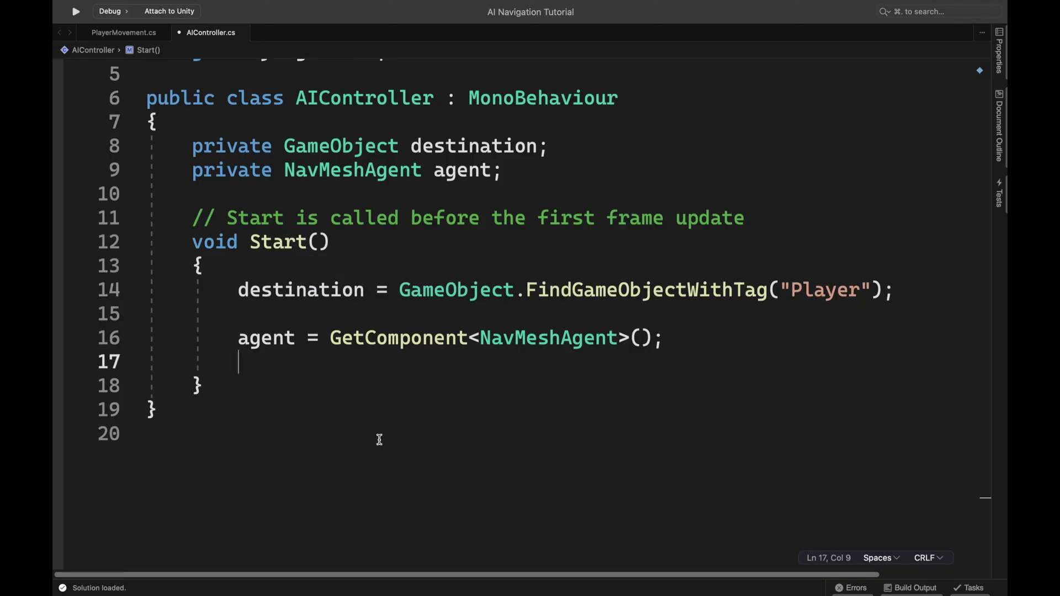
Step: Add a void Update method below Start containing the pasted SetDestination line
{"action": "left_click", "coordinate": [338, 387]}
{"action": "key", "text": "Return"}
{"action": "key", "text": "Return"}
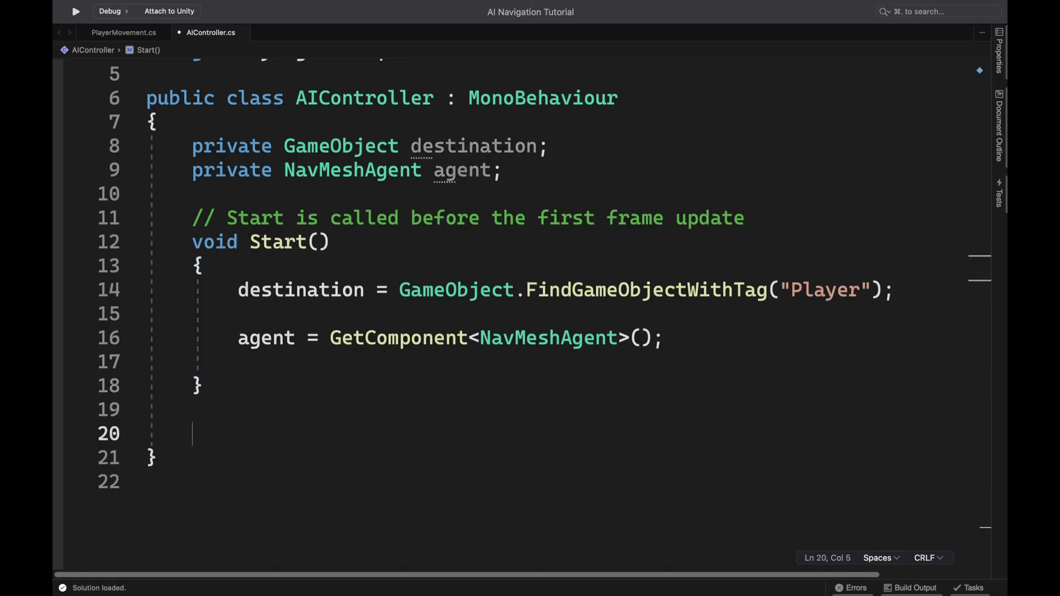
{"action": "type", "text": "void Update"}
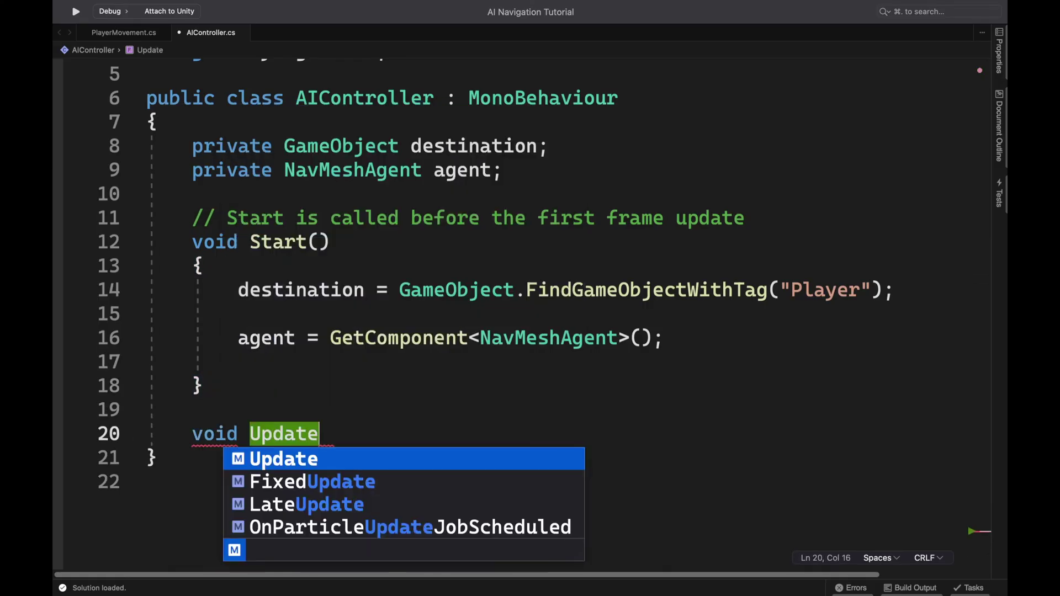
{"action": "key", "text": "Return"}
{"action": "key", "text": "Return"}
{"action": "key", "text": "ctrl+v"}
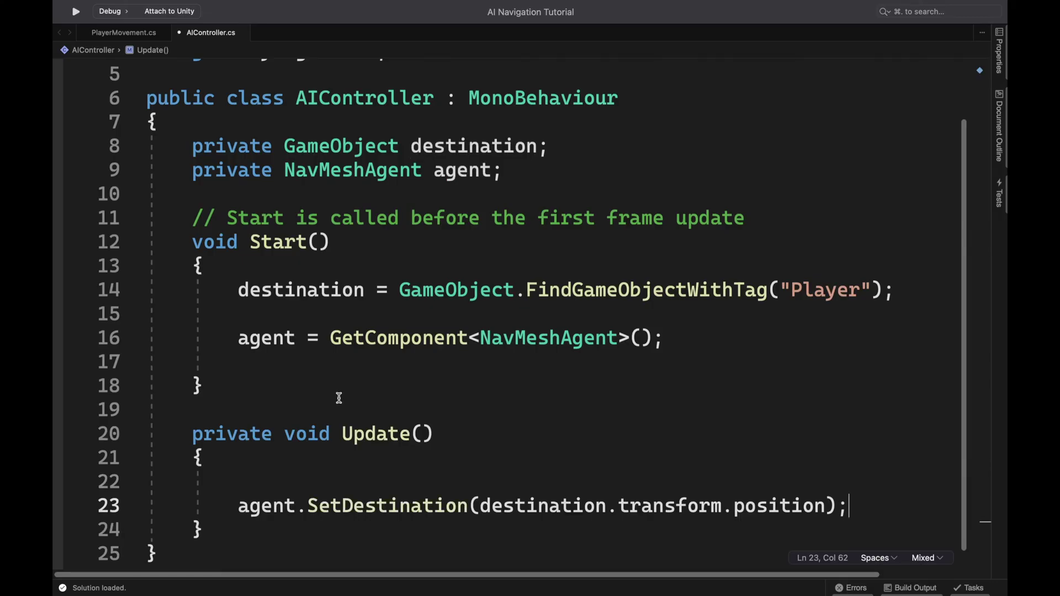
{"action": "left_click_drag", "start_coordinate": [288, 490], "coordinate": [284, 468]}
{"action": "key", "text": "BackSpace"}
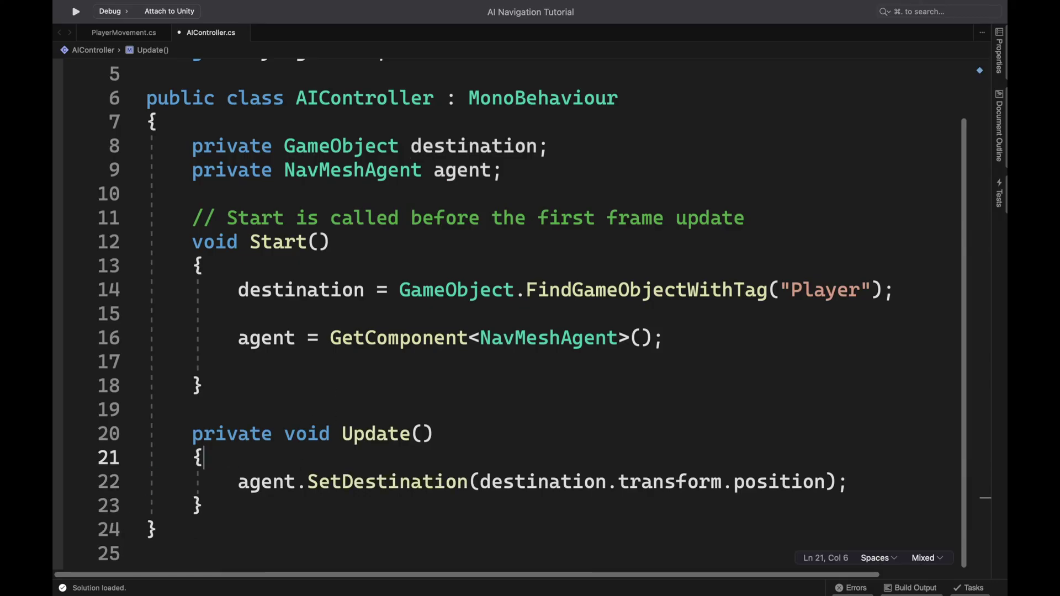
{"action": "scroll", "coordinate": [371, 468], "scroll_direction": "down", "scroll_amount": 3}
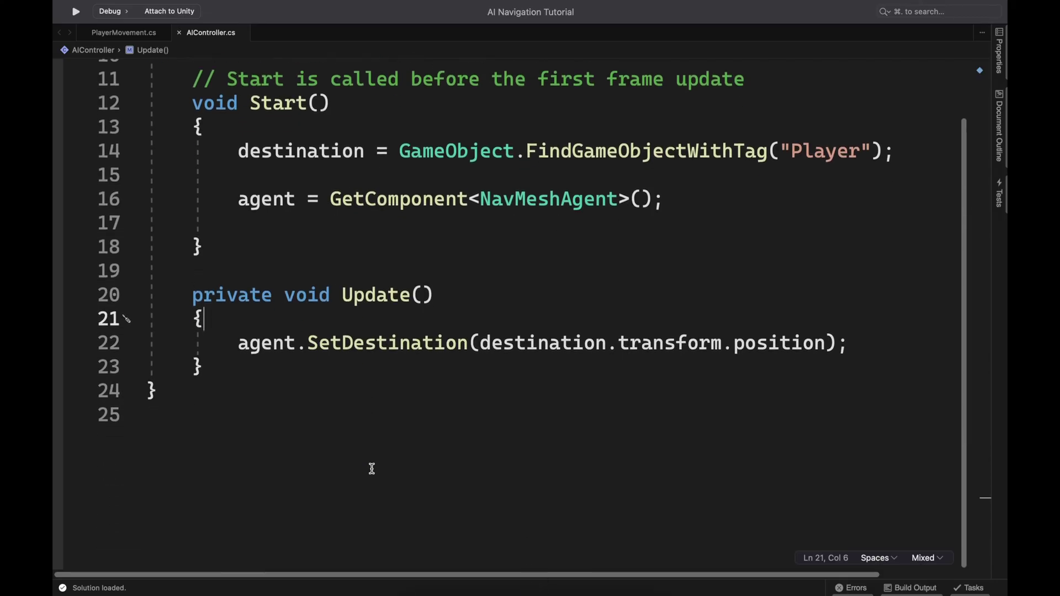
{"action": "mouse_move", "coordinate": [779, 482]}
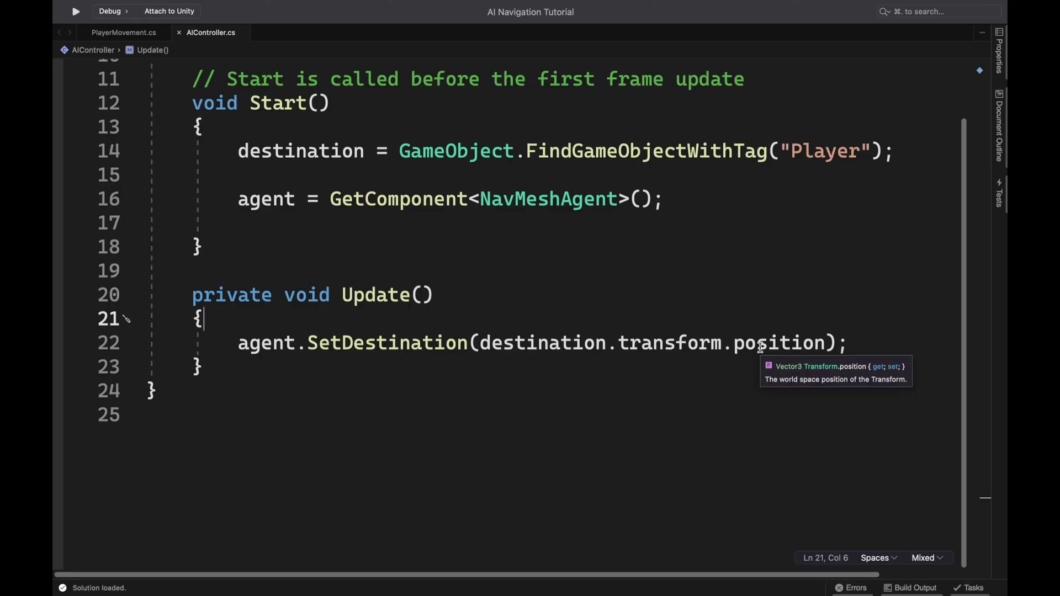
{"action": "left_click", "coordinate": [691, 300]}
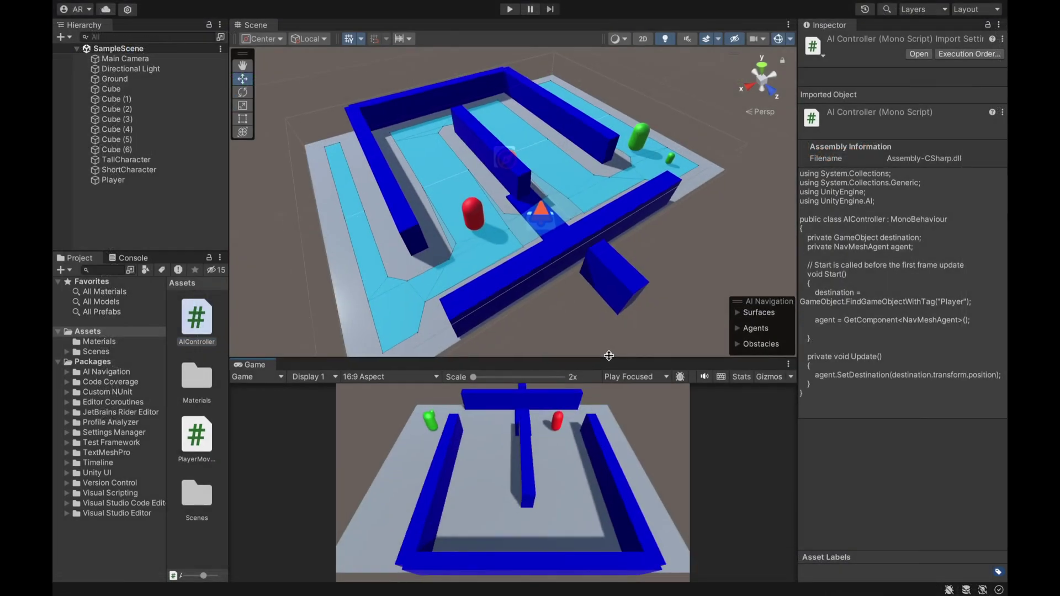
Step: Enlarge the Game view, enter Play mode, and steer the red player right, up, left and right
{"action": "left_click_drag", "start_coordinate": [608, 393], "coordinate": [608, 226]}
{"action": "left_click", "coordinate": [510, 9]}
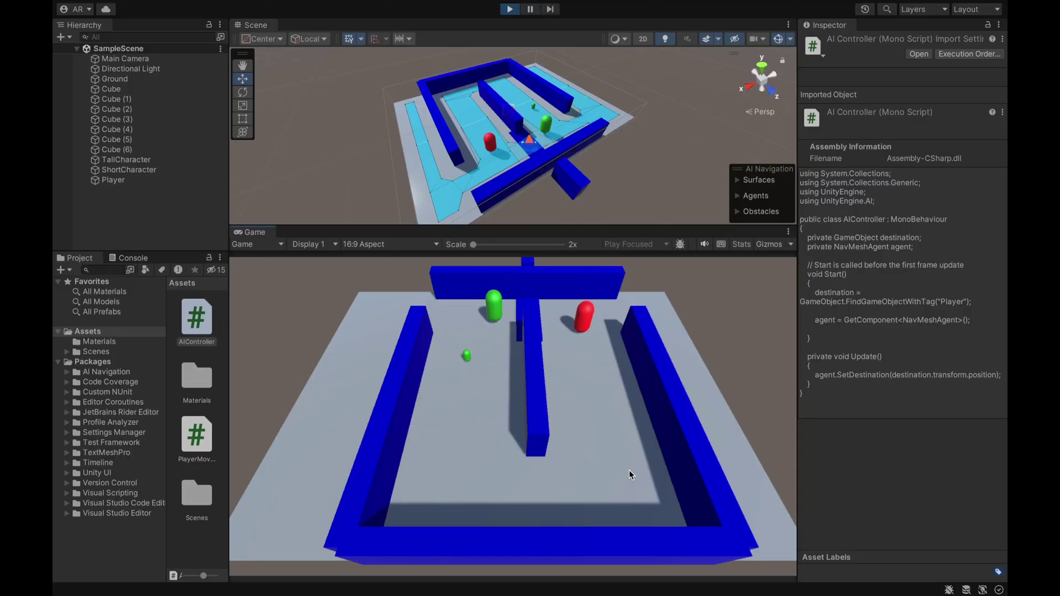
{"action": "left_click", "coordinate": [632, 452]}
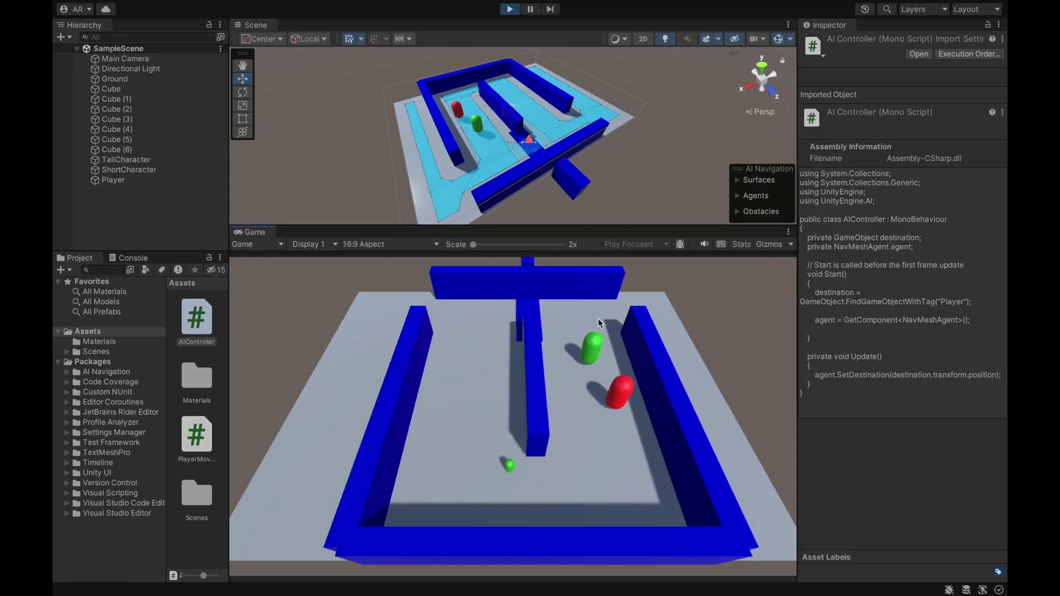
{"action": "left_click", "coordinate": [572, 323]}
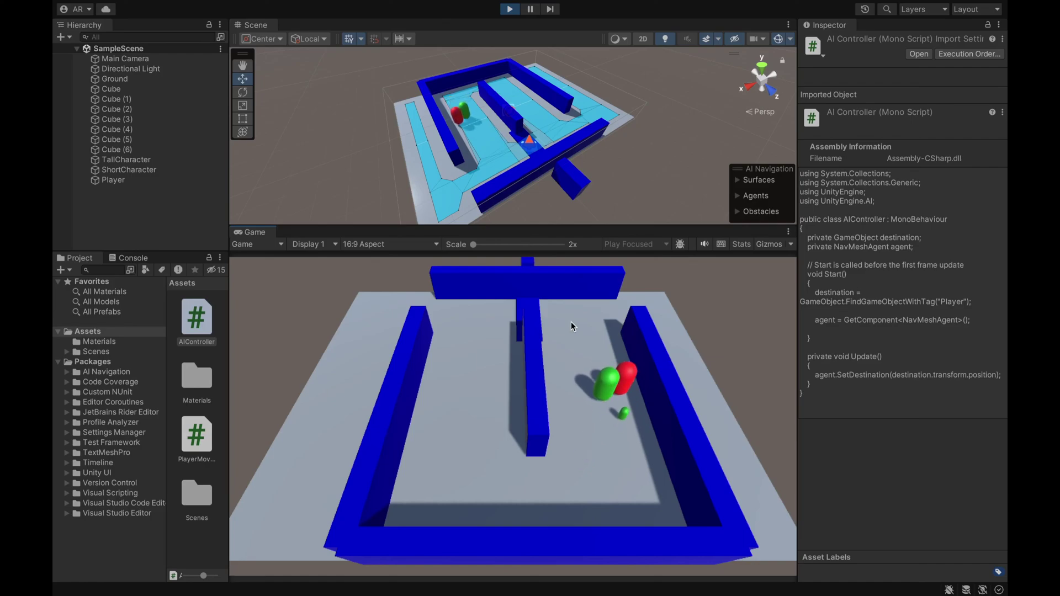
{"action": "left_click", "coordinate": [418, 319]}
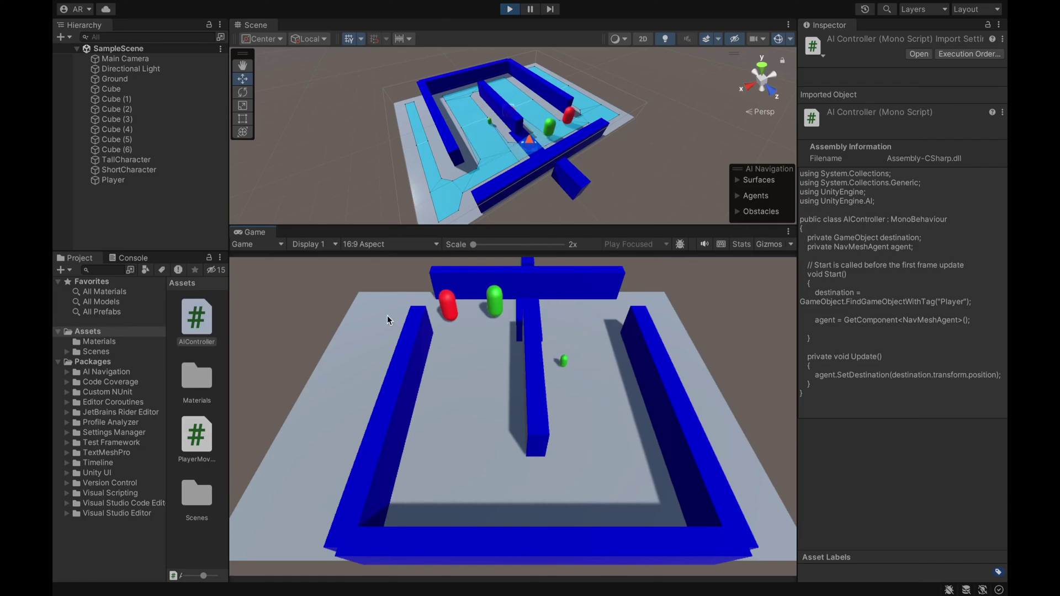
{"action": "left_click", "coordinate": [584, 316]}
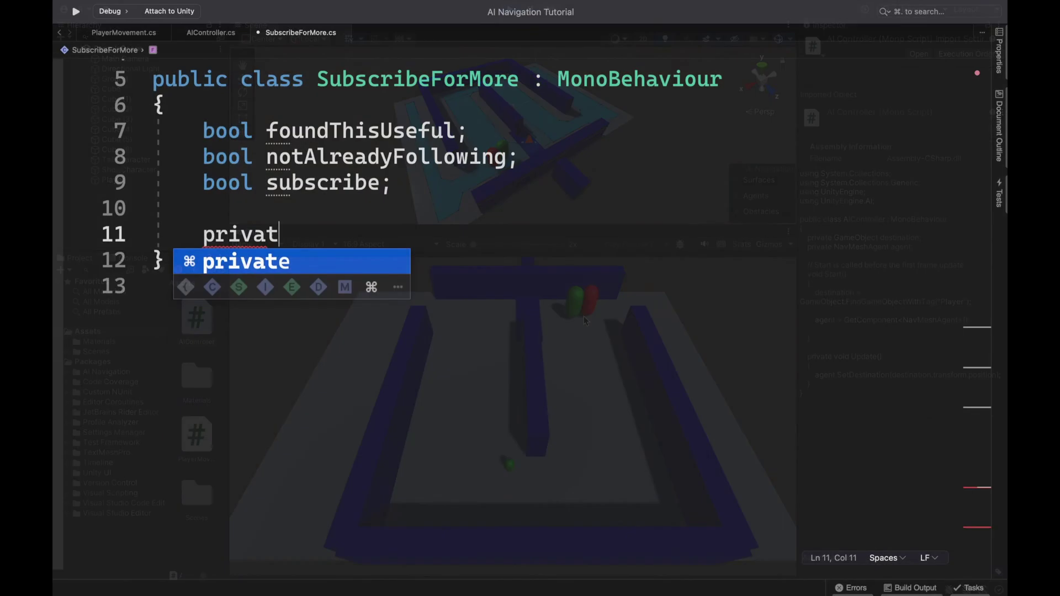
Step: Write the if (foundThisUseful && notAlreadyFollowing) block that sets subscribe = true
{"action": "type", "text": "if (foundThis"}
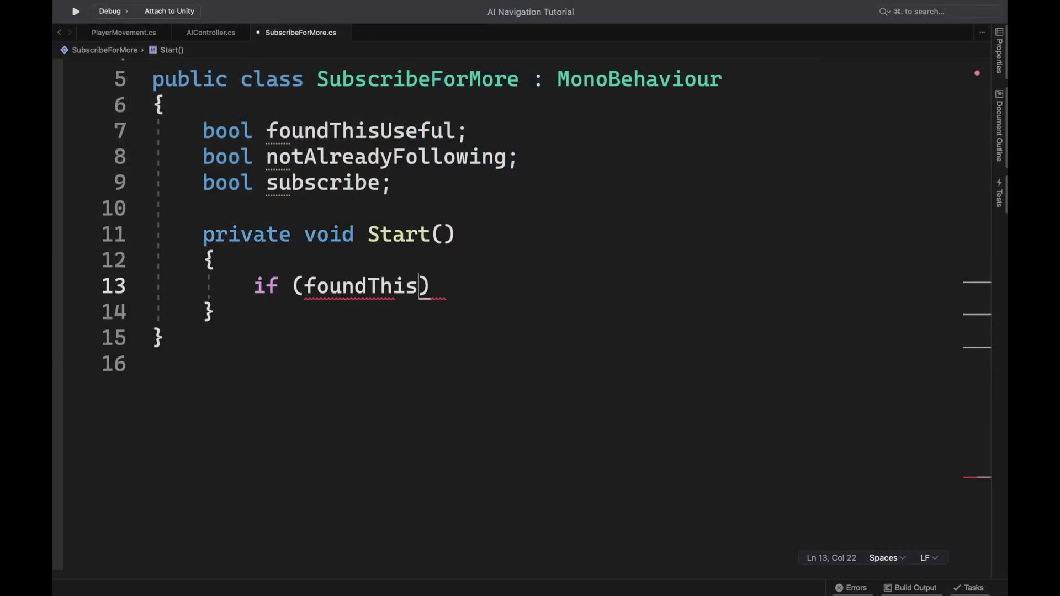
{"action": "type", "text": "Useful && notAlreadyFo"}
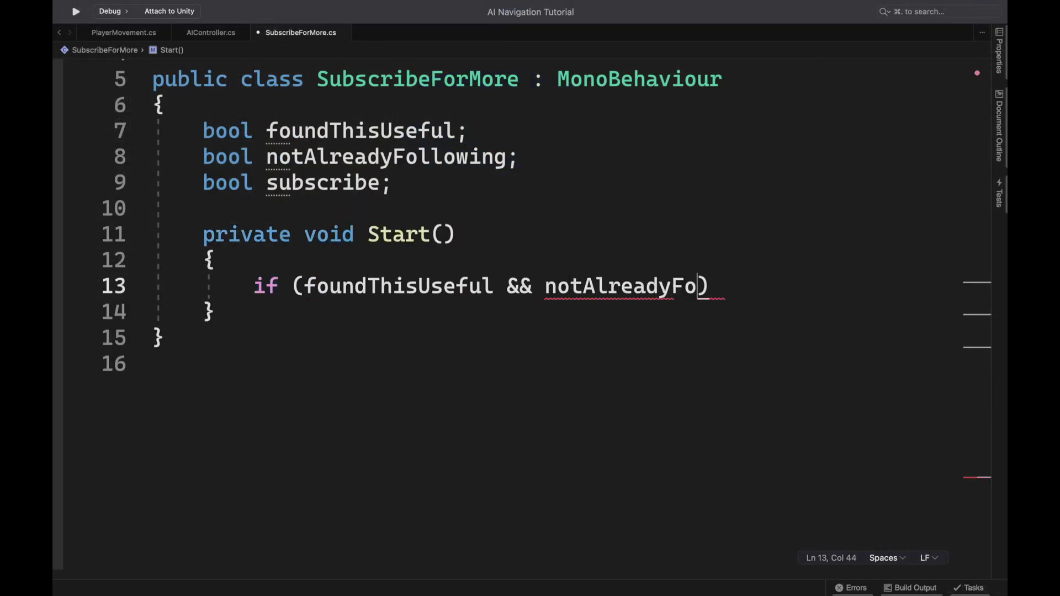
{"action": "type", "text": "llowing"}
{"action": "key", "text": "End"}
{"action": "key", "text": "Return"}
{"action": "type", "text": "{"}
{"action": "key", "text": "Return"}
{"action": "type", "text": "subscribe = tru"}
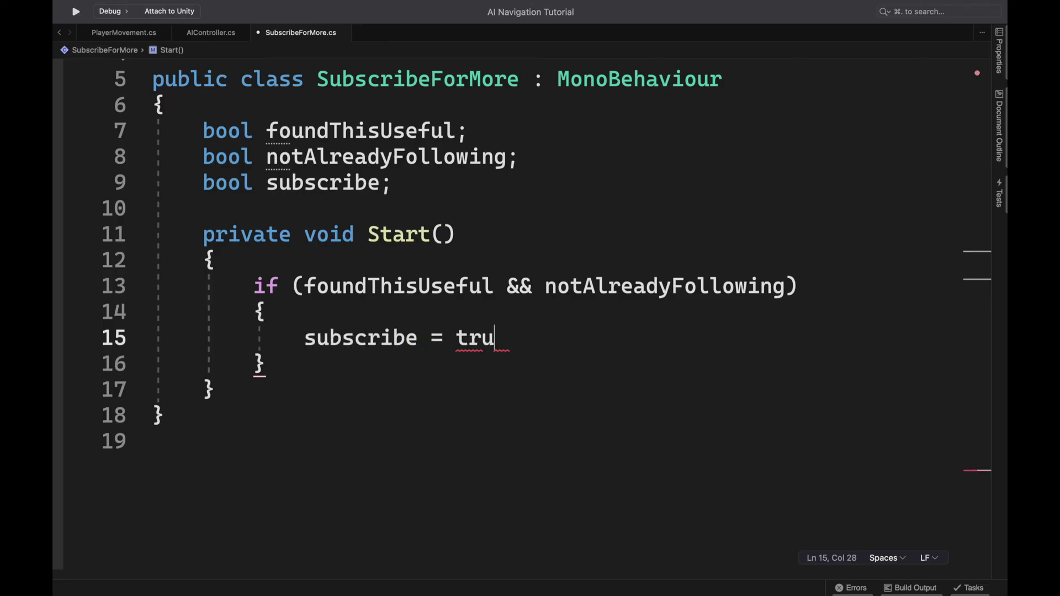
{"action": "type", "text": "e;"}
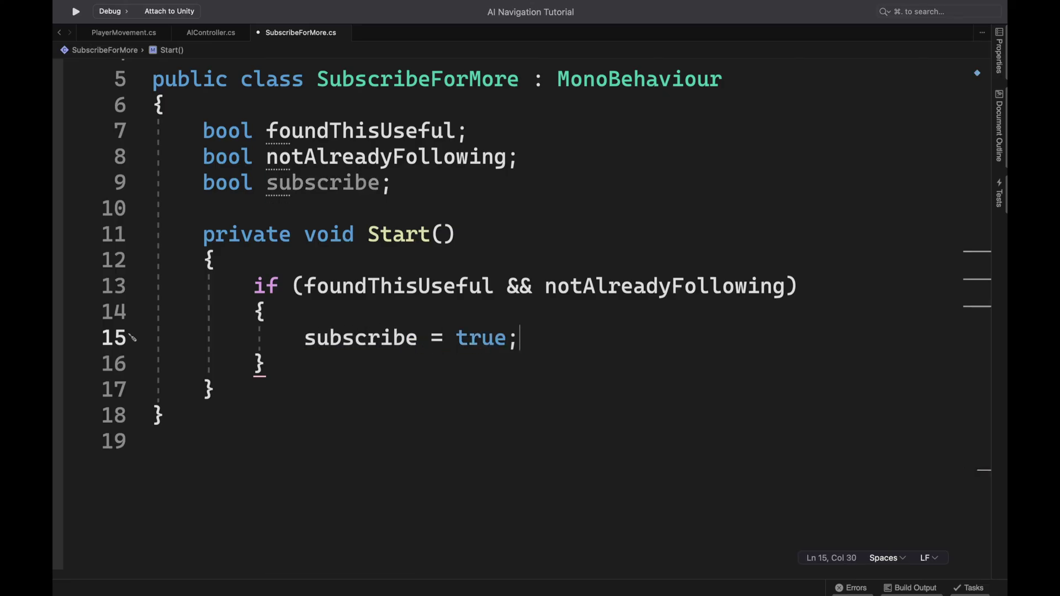